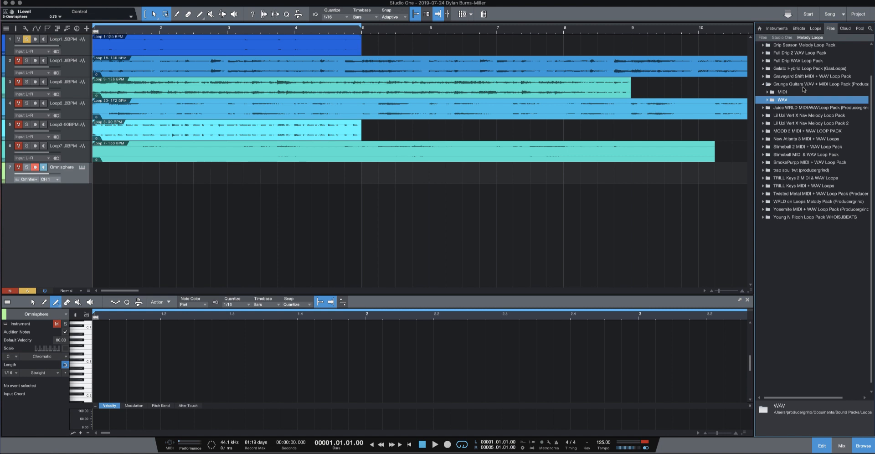
- Look through the MIDI and WAV folders of the Grunge Guitars loop pack and collapse both
double_click(777, 92)
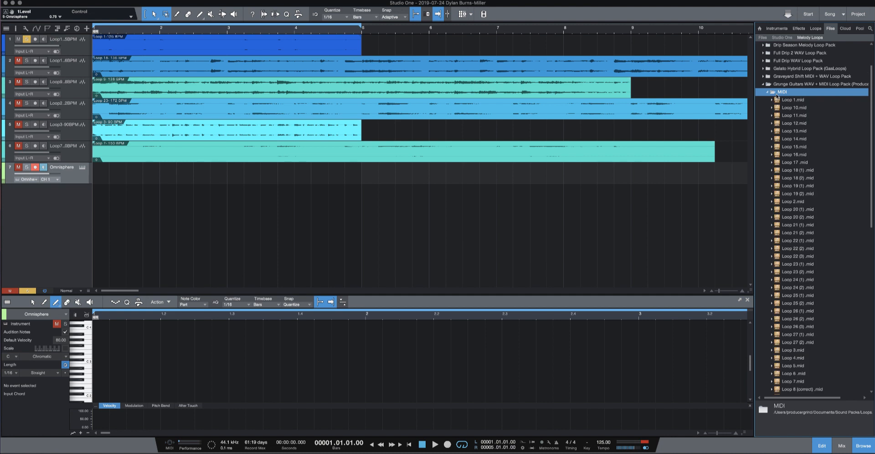
scroll(796, 355, down, 3)
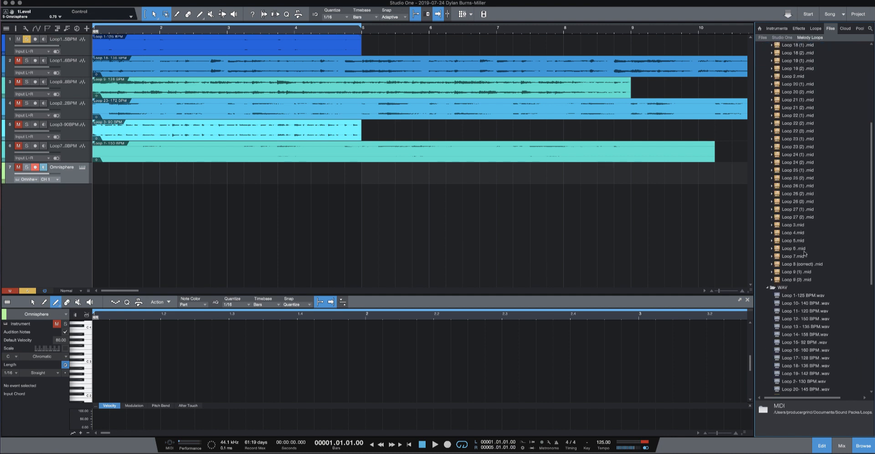
scroll(805, 255, up, 6)
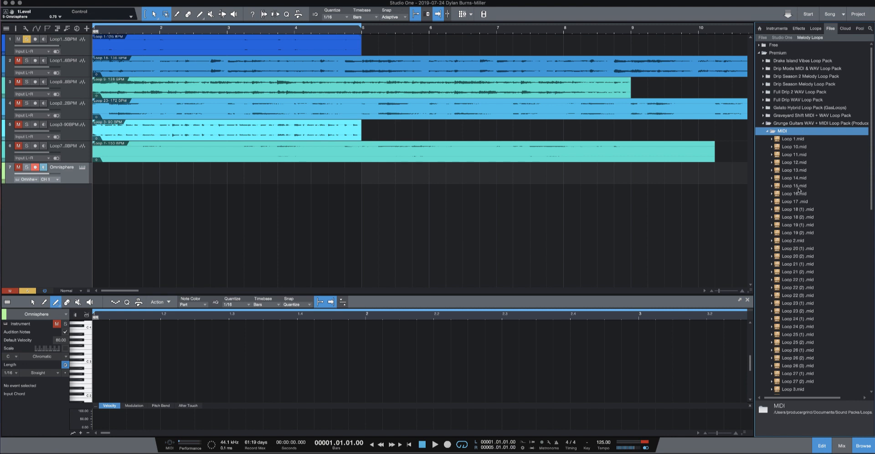
scroll(798, 190, down, 3)
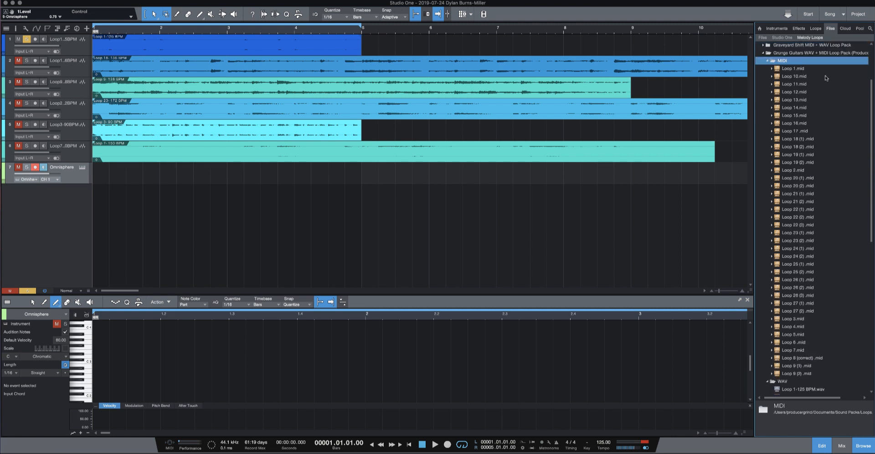
click(787, 65)
double_click(783, 68)
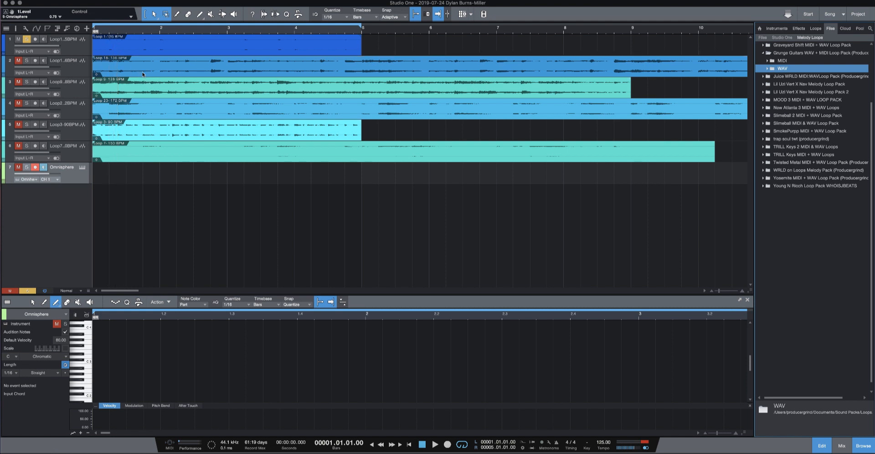
- Play back the soloed Loop 1 track, stop playback and mute the track
key(space)
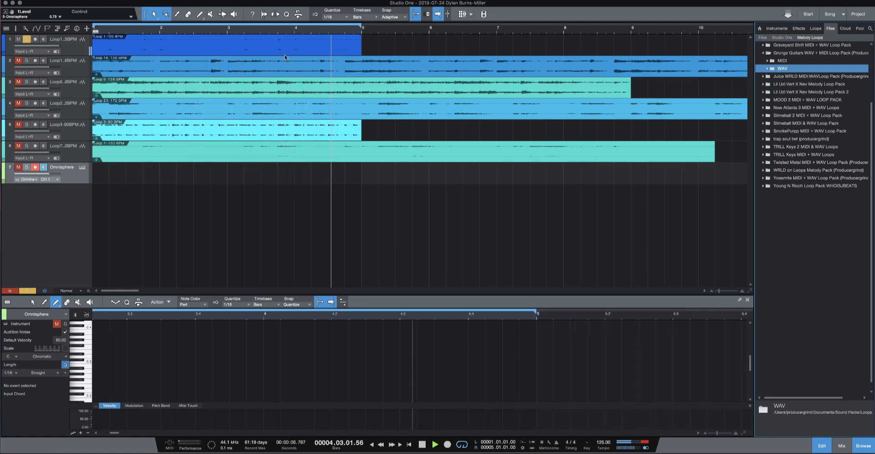
key(space)
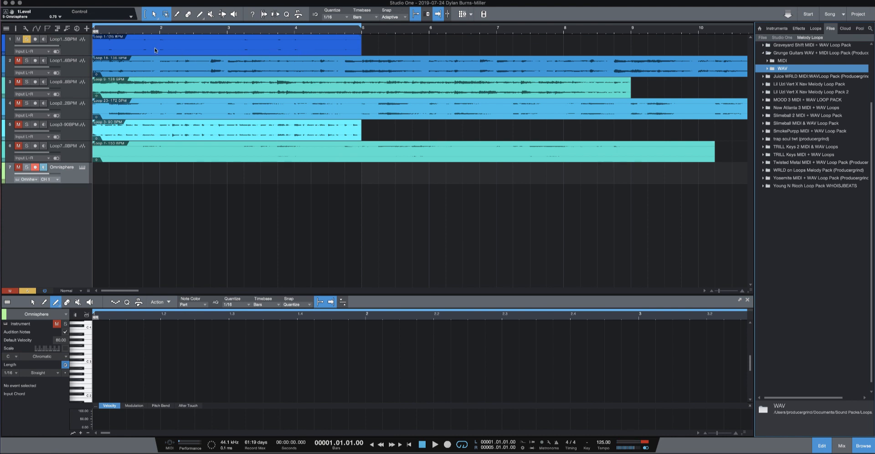
click(19, 39)
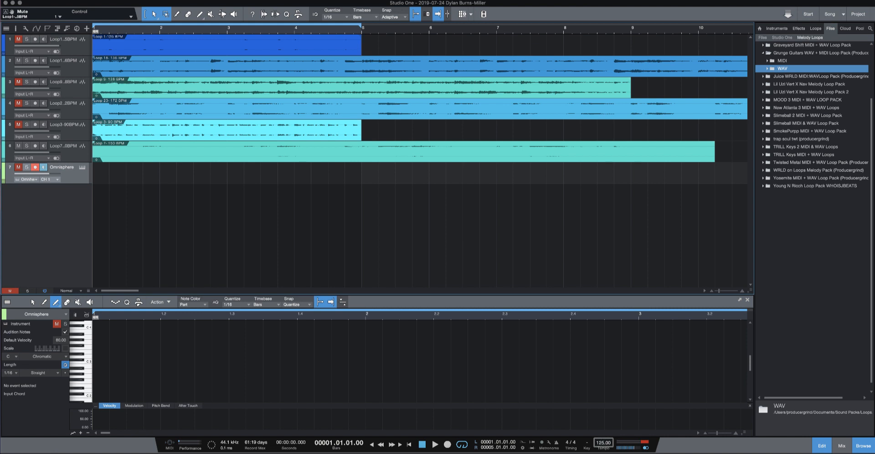
- Set the song tempo to 136 BPM and turn off loop playback in the timeline
key(Return)
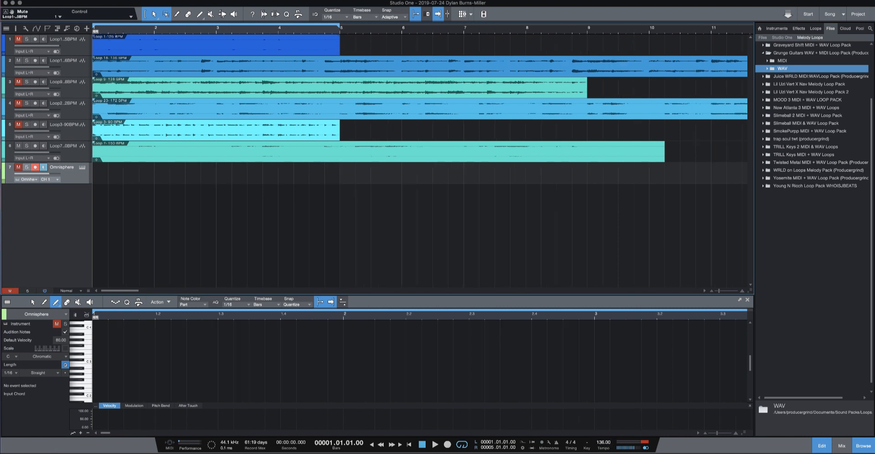
right_click(331, 28)
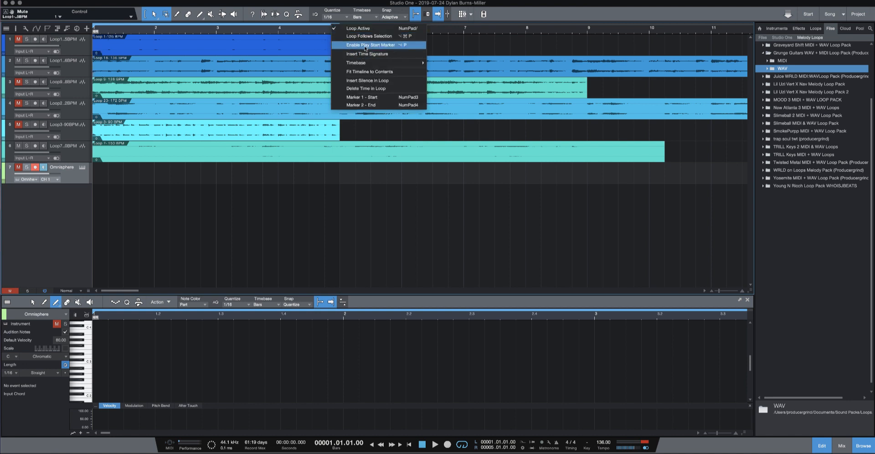
click(366, 28)
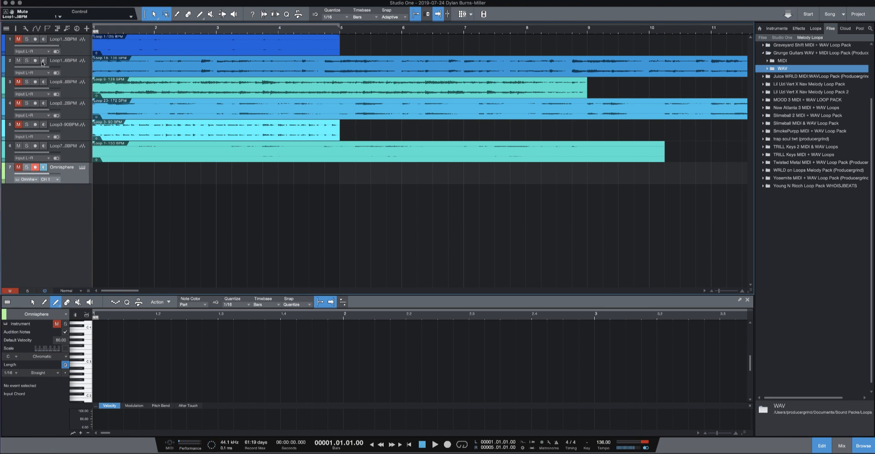
- Solo the second loop track and listen to it from the start of the song
click(26, 60)
key(space)
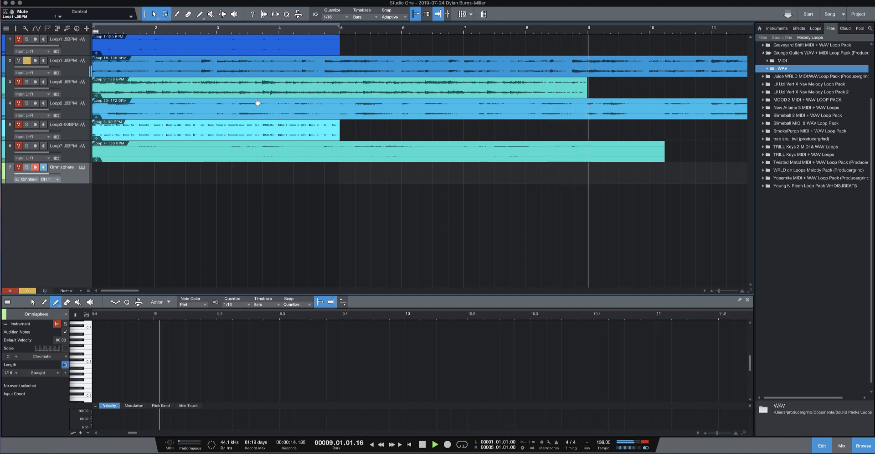
scroll(299, 99, right, 10)
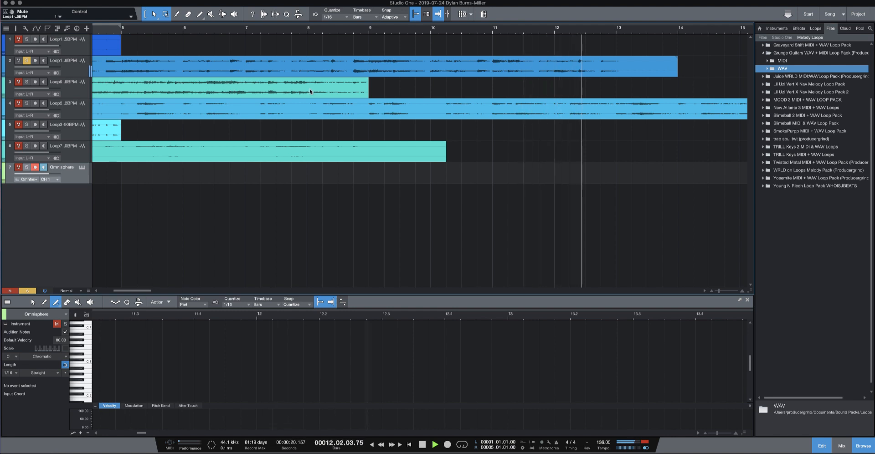
key(space)
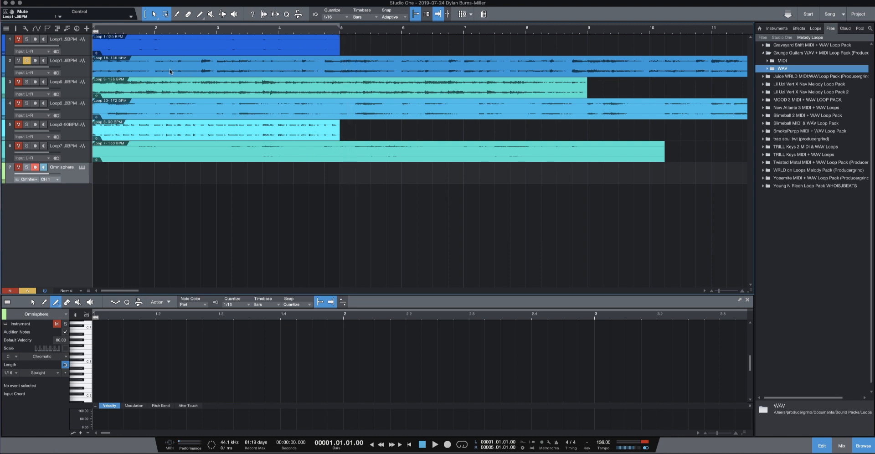
right_click(69, 171)
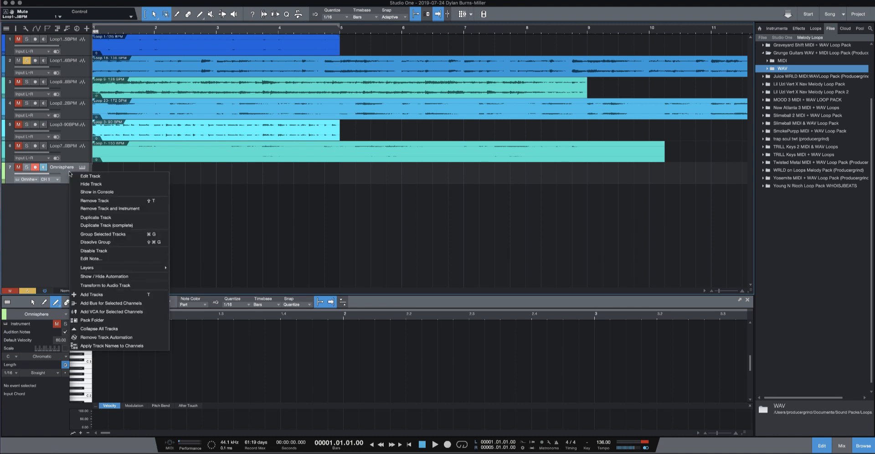
click(69, 169)
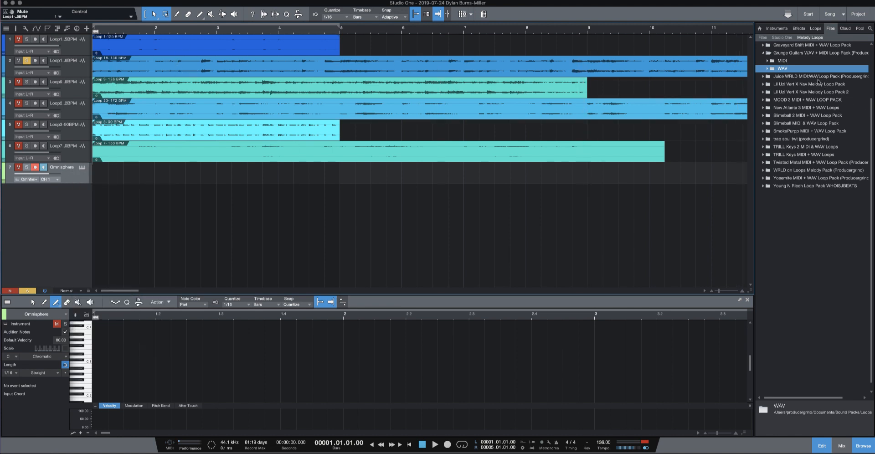
click(768, 70)
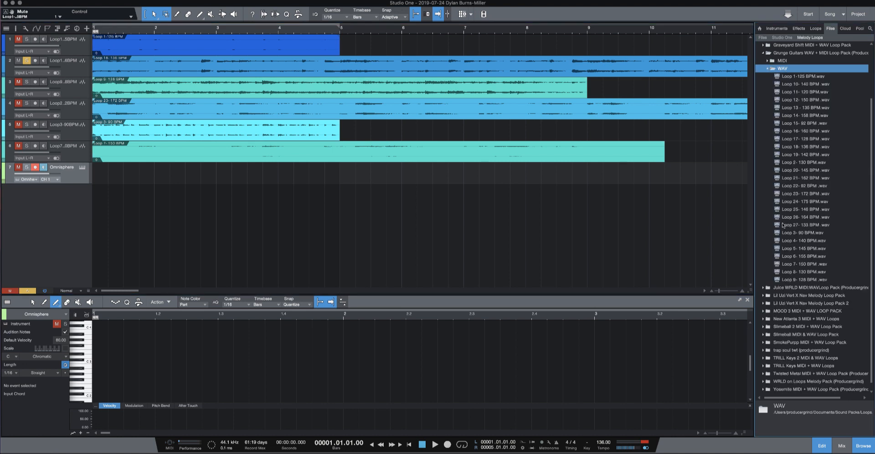
click(787, 280)
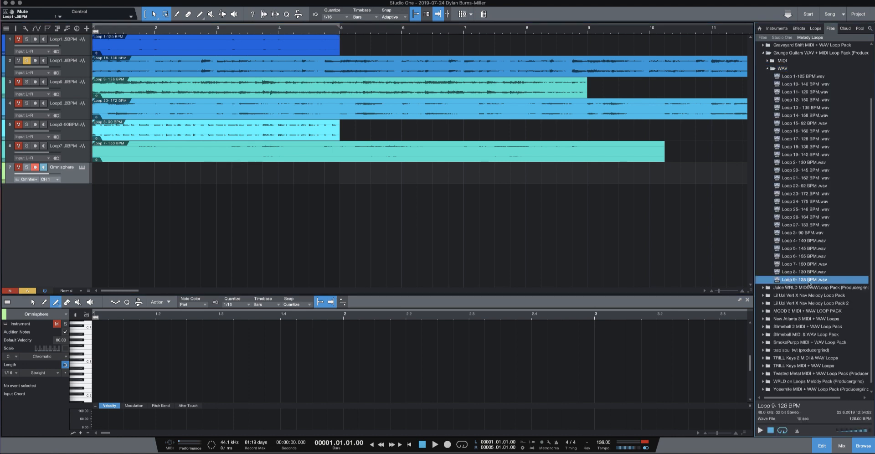
drag(809, 282, 101, 179)
drag(810, 282, 101, 171)
double_click(789, 69)
- Place Loop 9 (1).mid from the pack's MIDI folder at bar 1 of the Omnisphere track, then solo only that track and play it
double_click(786, 60)
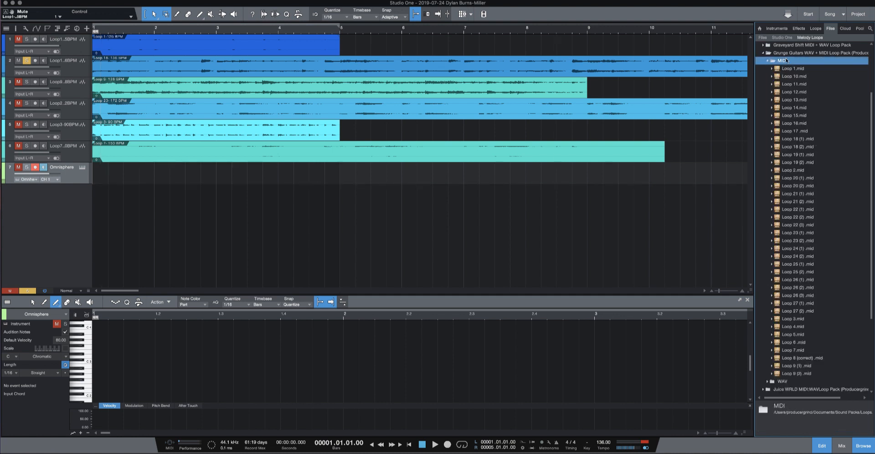
drag(792, 365, 101, 168)
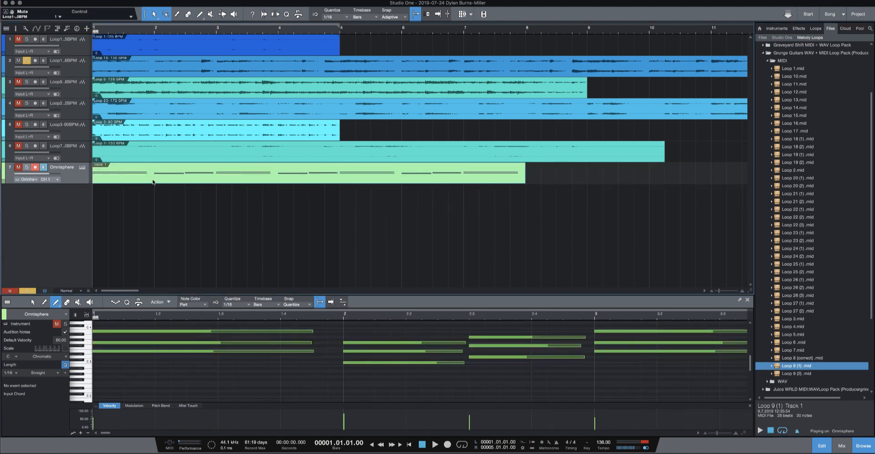
click(27, 167)
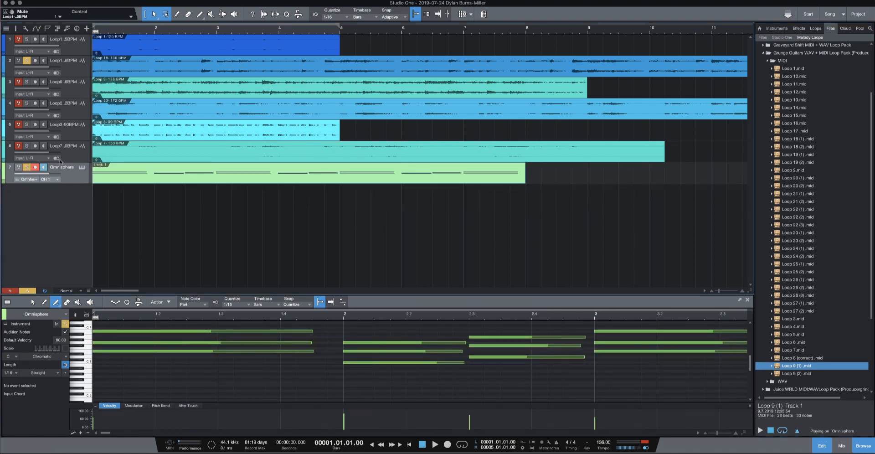
click(26, 60)
key(space)
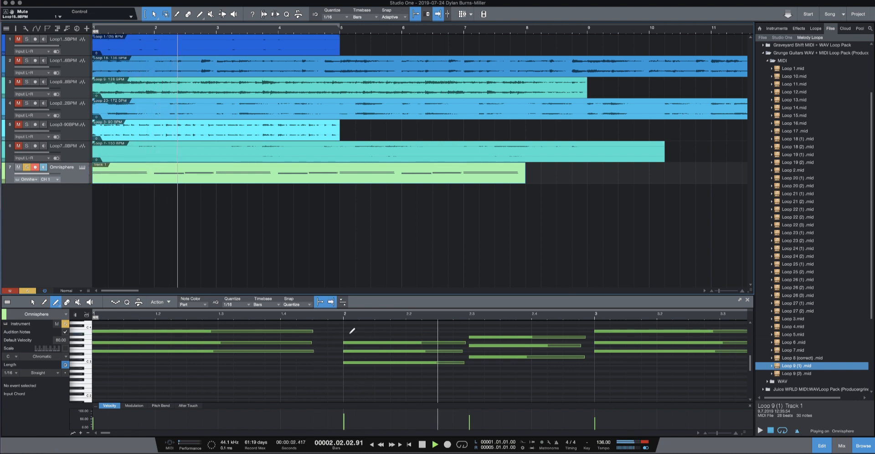
key(space)
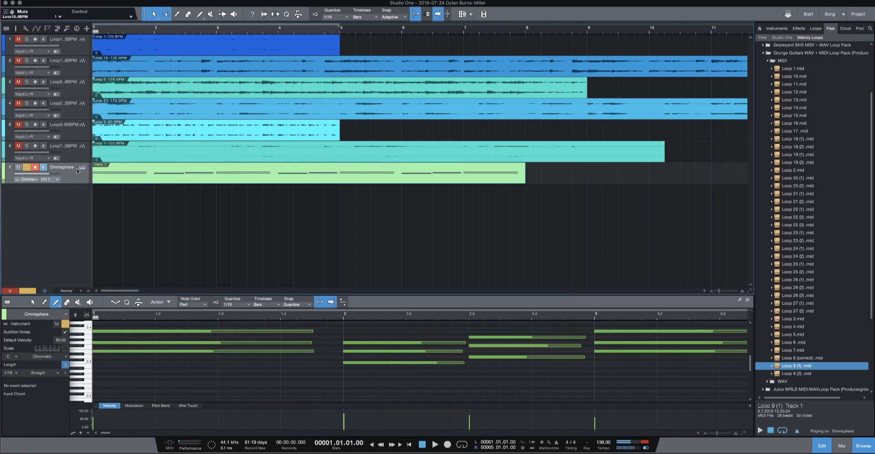
- Open the Omnisphere instrument, load the Keyscape patch Duo - Hybrid Electric Grand and play the MIDI part through it
click(82, 168)
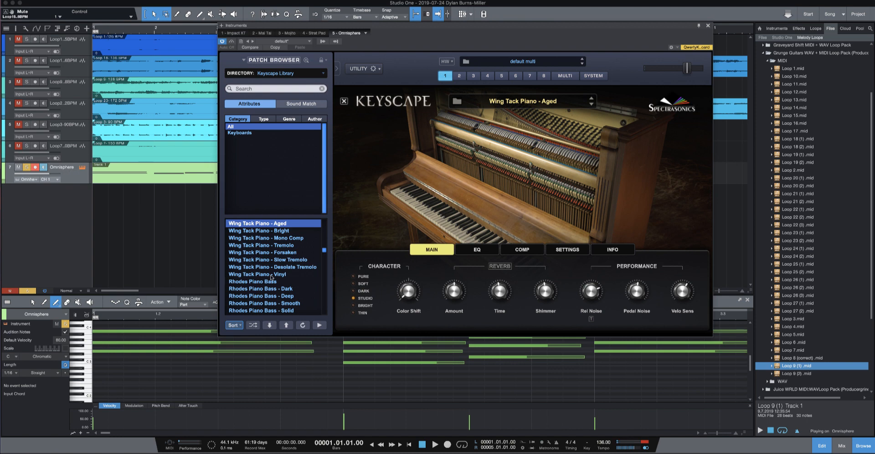
scroll(271, 278, down, 10)
scroll(271, 277, up, 10)
click(261, 266)
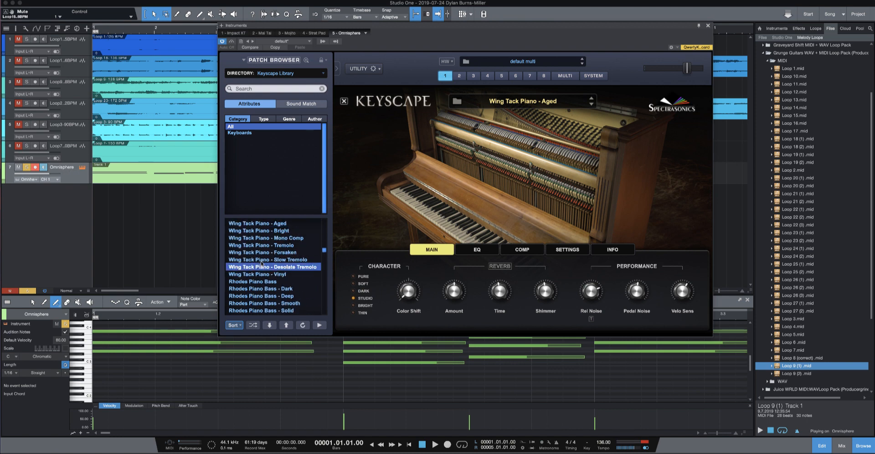
scroll(256, 259, up, 3)
click(245, 246)
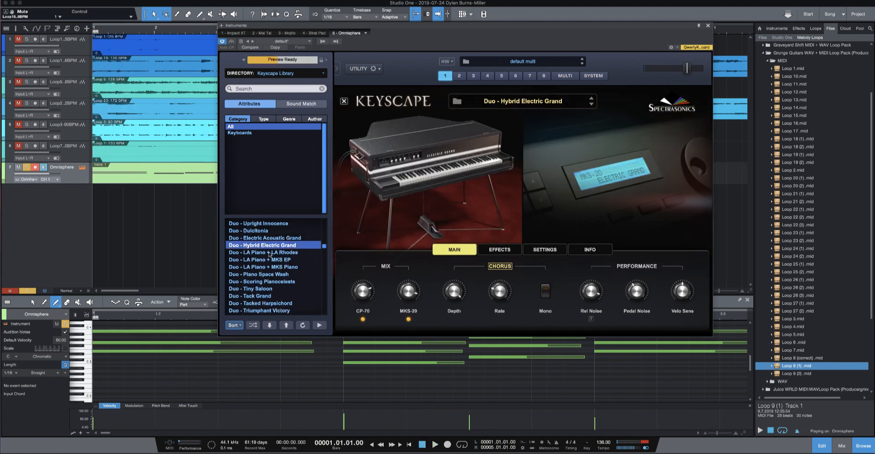
key(space)
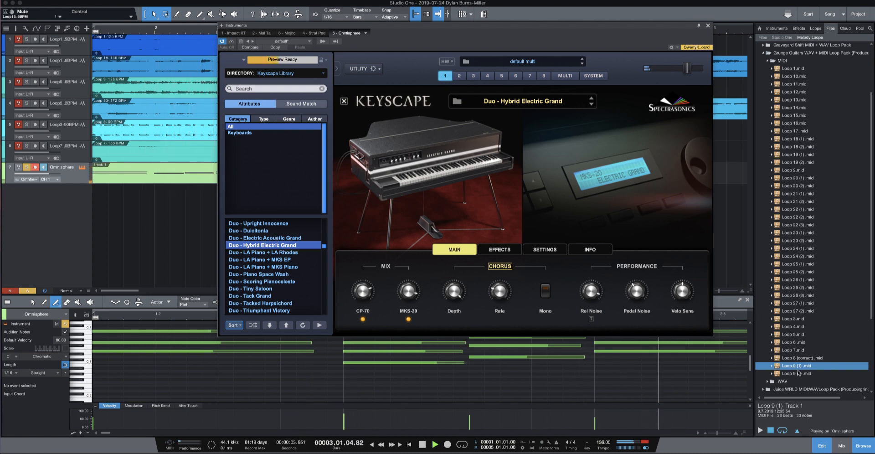
- Add Loop 9 (2).mid to the Omnisphere track and load the patch Duo - Electric Acoustic Grand
drag(799, 373, 107, 171)
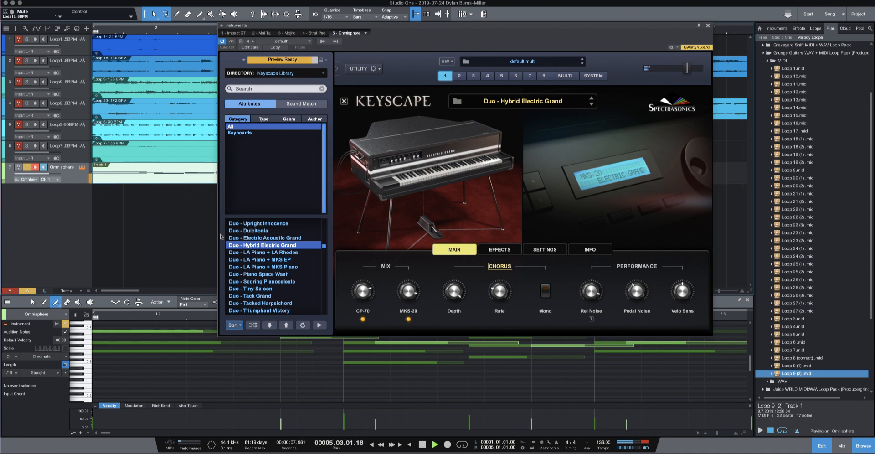
click(280, 238)
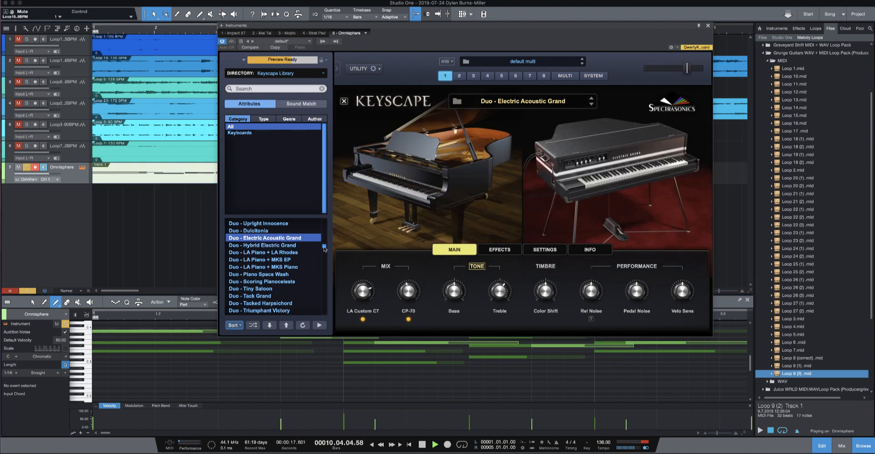
scroll(325, 248, up, 2)
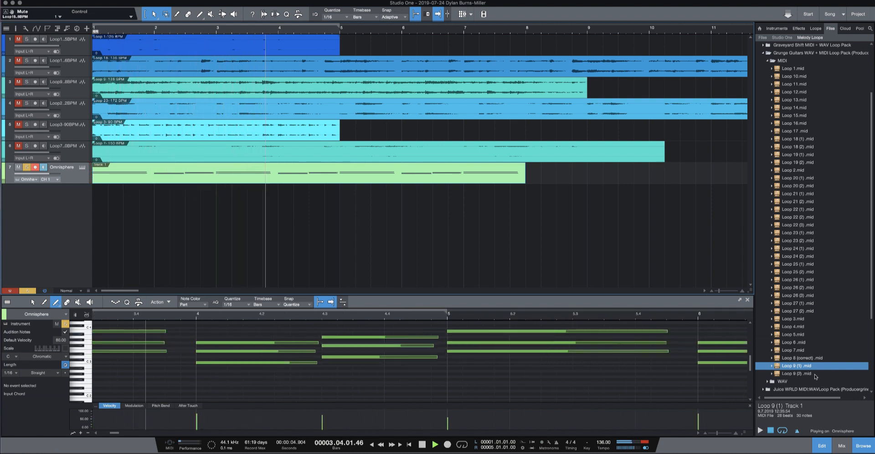
- Place Loop 9 (2).mid at bar 1 of the Omnisphere track, play it, and move that part onto a new track below
drag(797, 373, 97, 170)
key(space)
key(space)
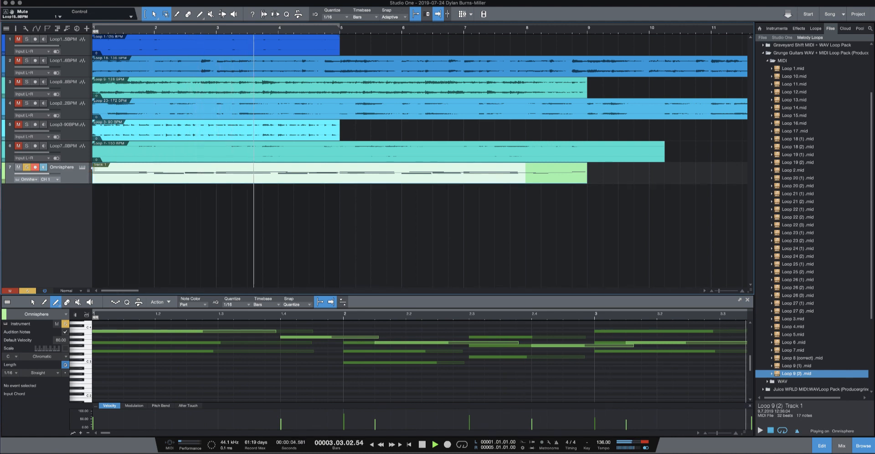
drag(139, 181, 141, 200)
key(space)
- Delete the Loop 9 (1) part, move the Loop 9 (2) part up to the Omnisphere track and play it back
click(150, 177)
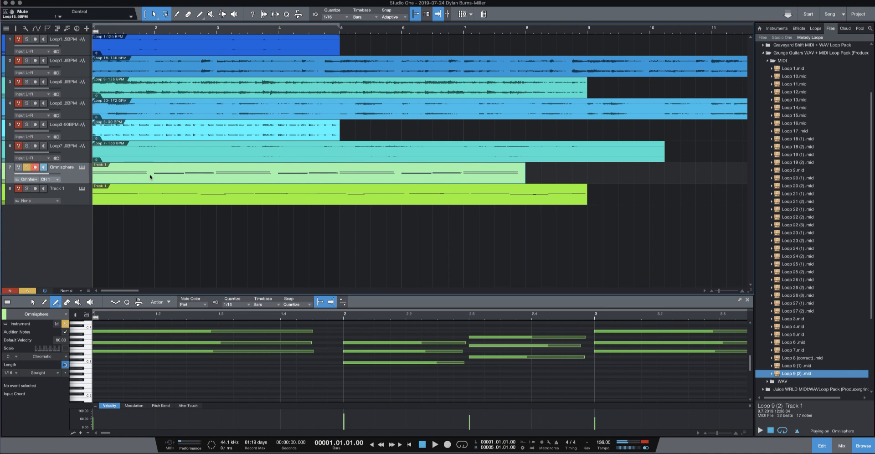
key(Delete)
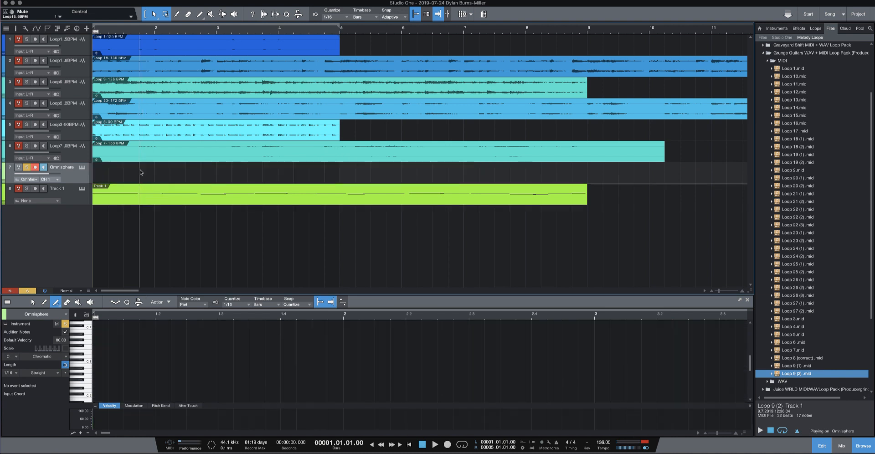
drag(148, 200, 147, 180)
key(space)
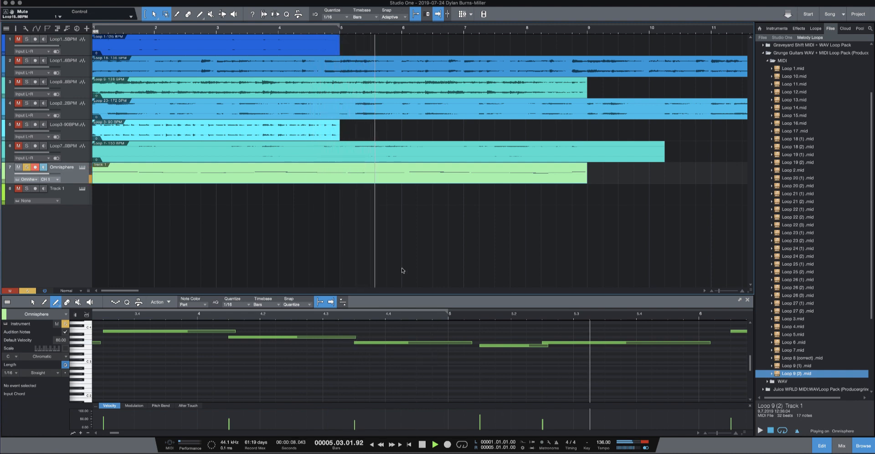
key(space)
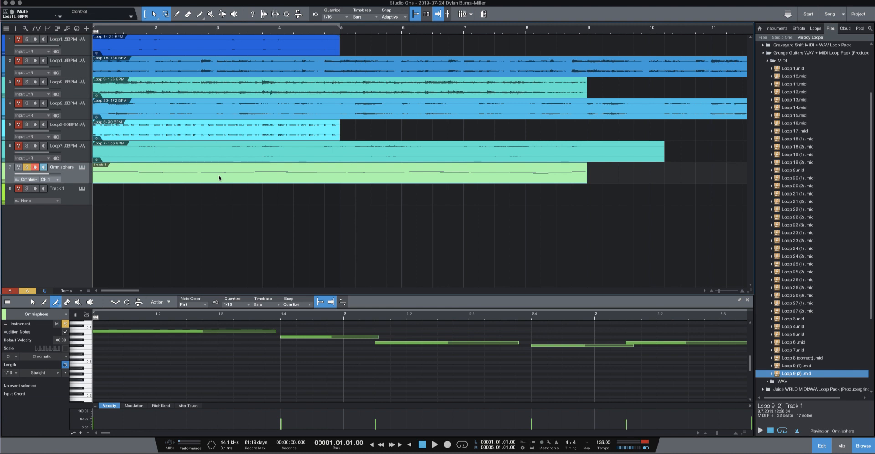
scroll(219, 178, right, 3)
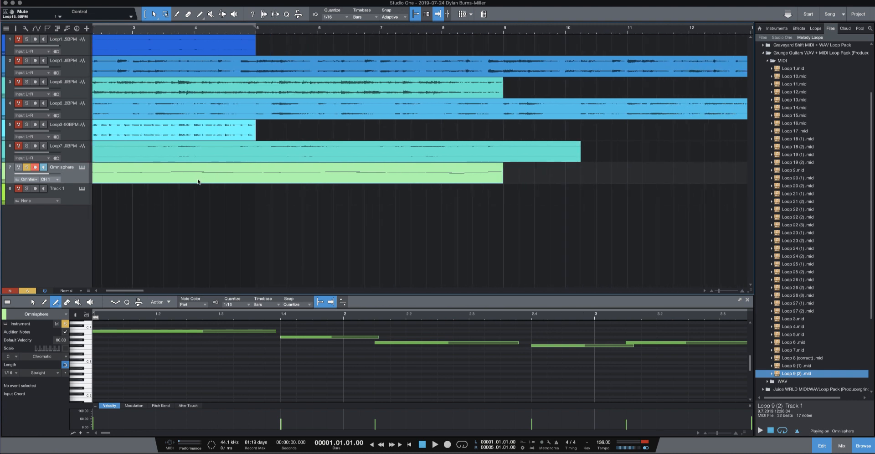
- Solo the Loop 23 audio track in place of Omnisphere and set the project tempo to 172 BPM
scroll(199, 182, left, 3)
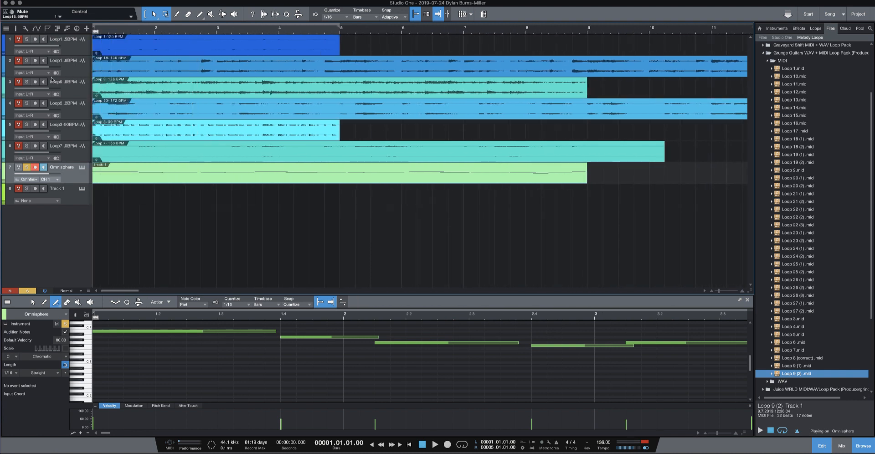
click(27, 104)
click(18, 167)
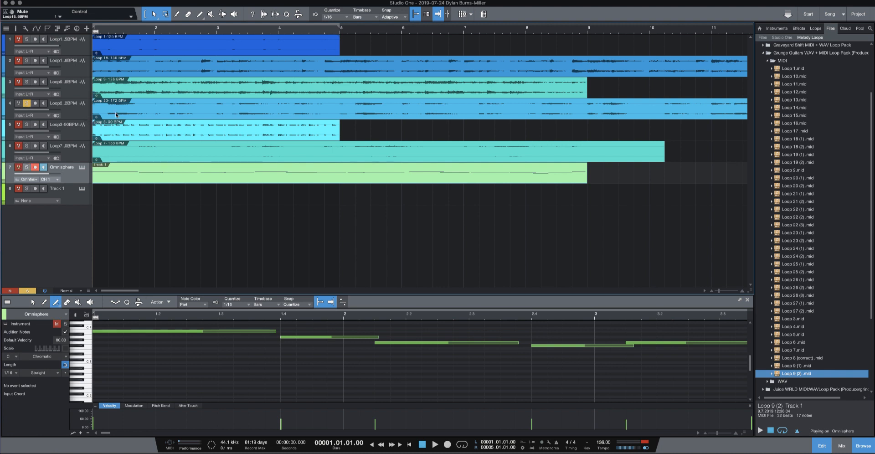
click(604, 443)
key(BackSpace)
key(BackSpace)
text(72)
key(Return)
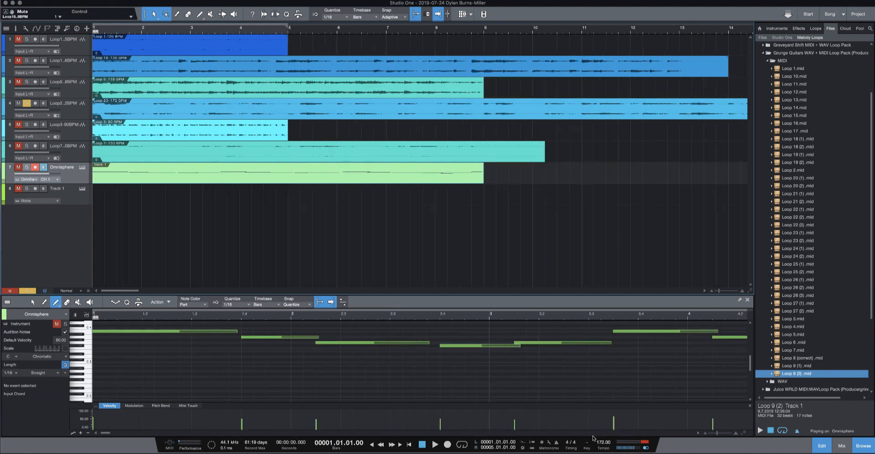
- Play the soloed Loop 23 track from the start, follow it past bar 17, and stop playback
key(space)
click(99, 30)
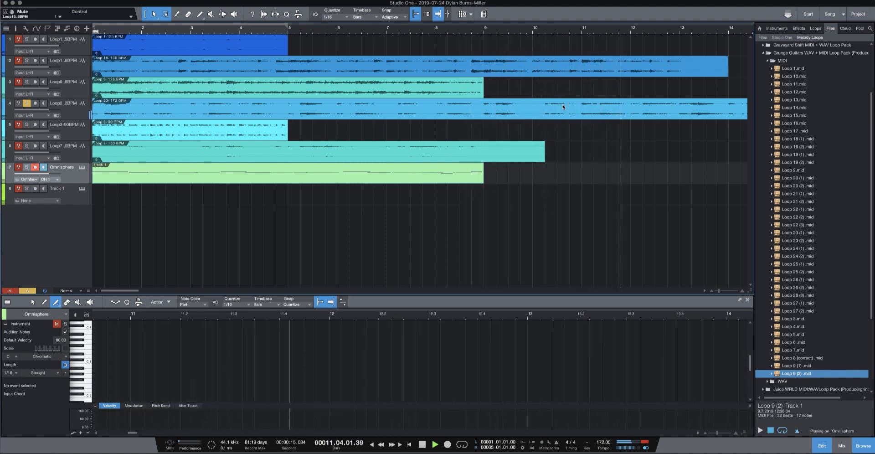
scroll(563, 107, right, 5)
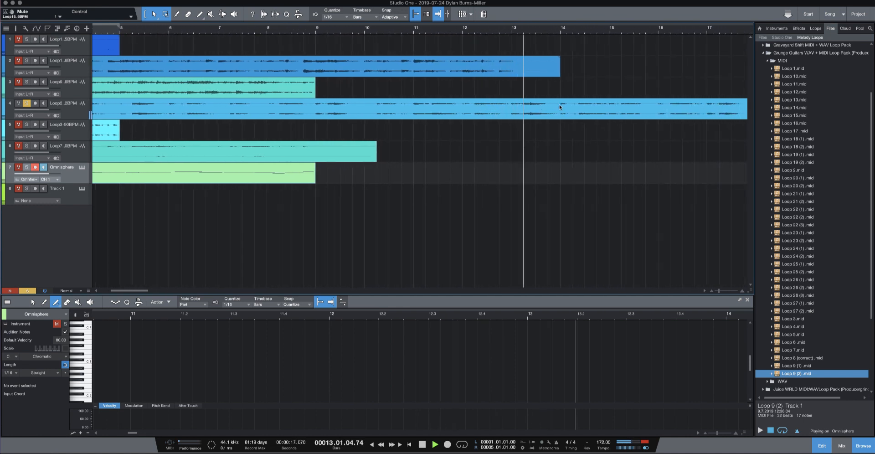
scroll(559, 105, right, 5)
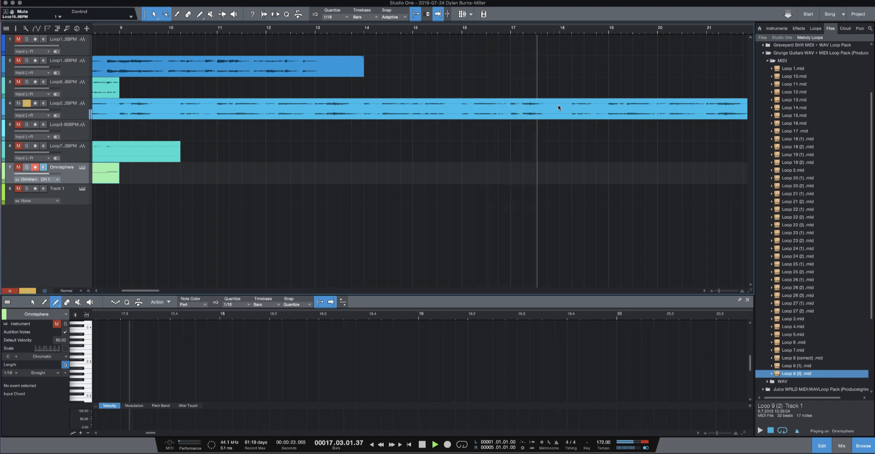
key(space)
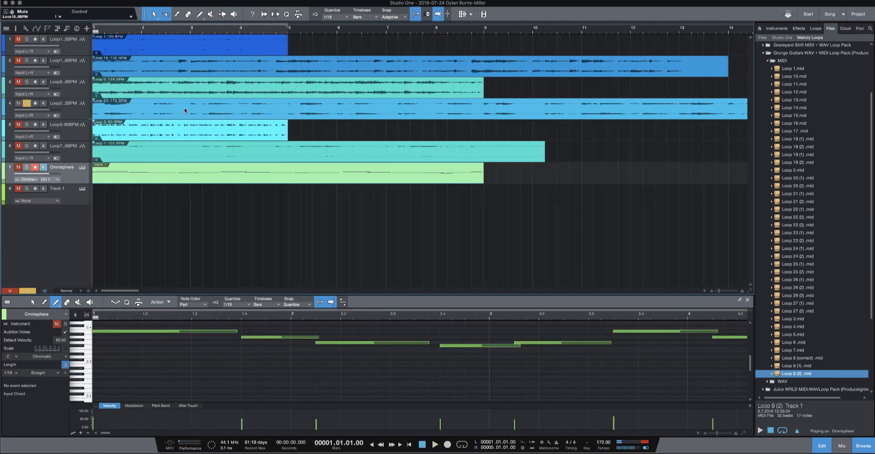
- Solo the Loop 3 audio track in place of Loop 23 and set the project tempo to 90 BPM
click(27, 125)
click(18, 104)
double_click(600, 442)
text(1)
text(90)
key(BackSpace)
key(BackSpace)
key(BackSpace)
text(90)
key(Return)
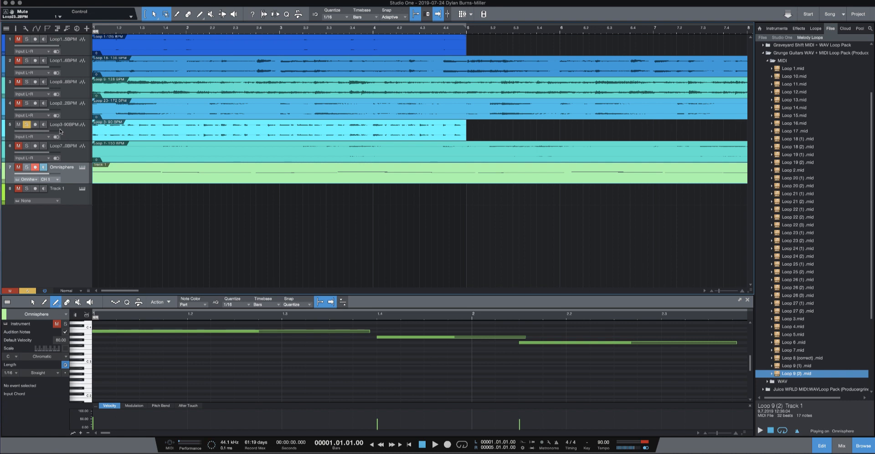
- Activate looping over the first four bars and play the soloed Loop 3 track briefly
right_click(109, 26)
click(114, 29)
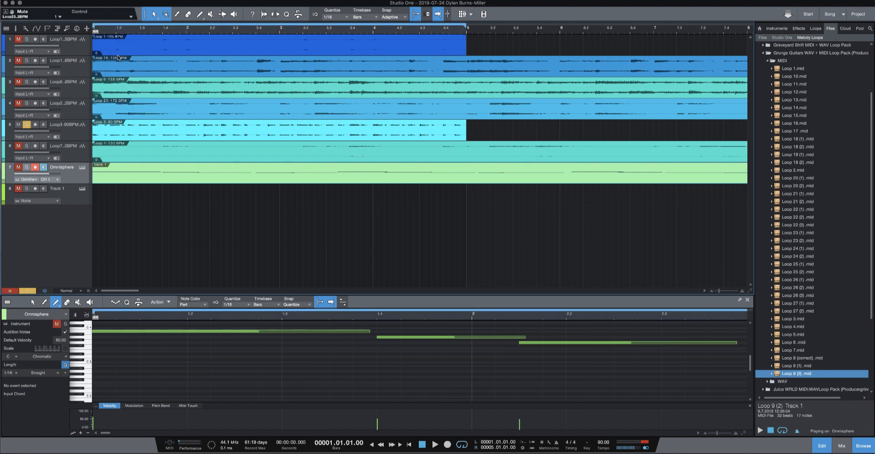
click(104, 128)
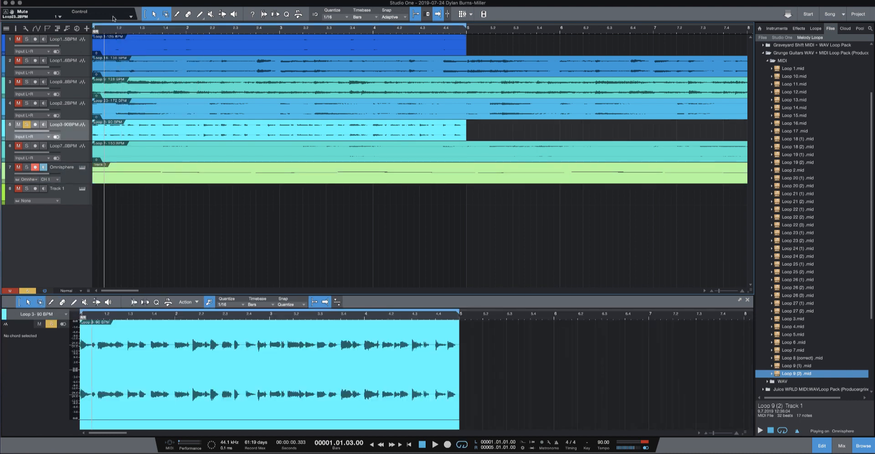
double_click(95, 31)
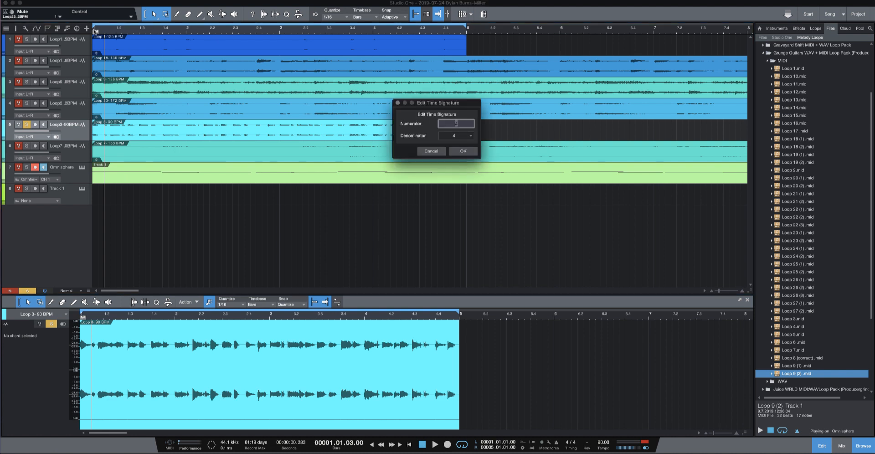
click(436, 151)
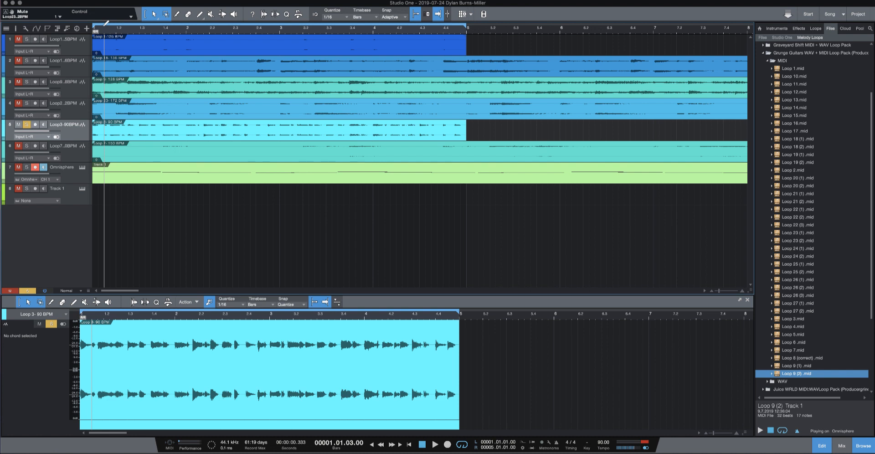
key(space)
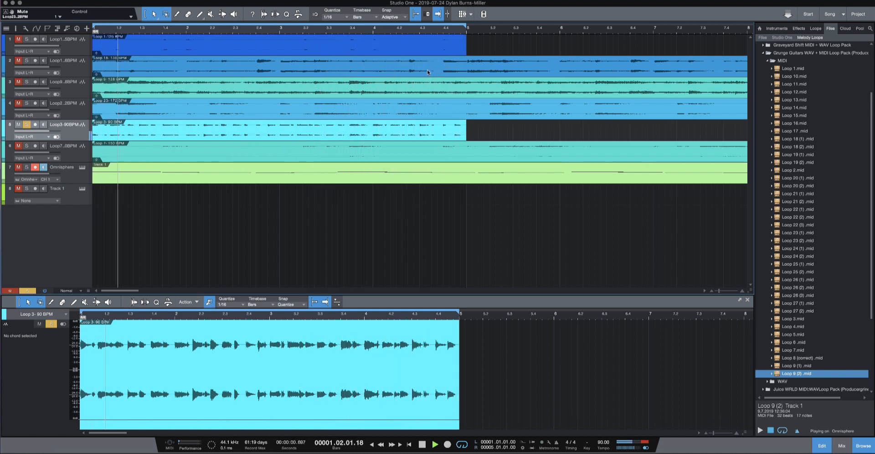
key(space)
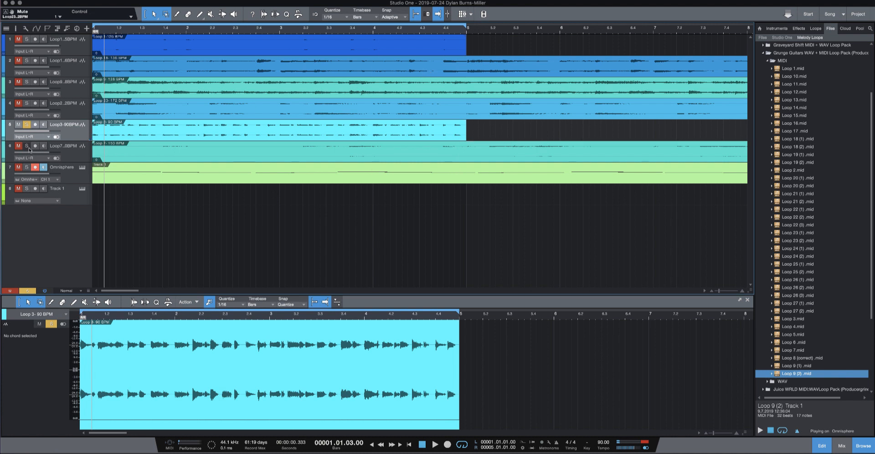
- Solo the Loop 7 audio track in place of Loop 3 and set the project tempo to 150 BPM
click(27, 145)
click(26, 125)
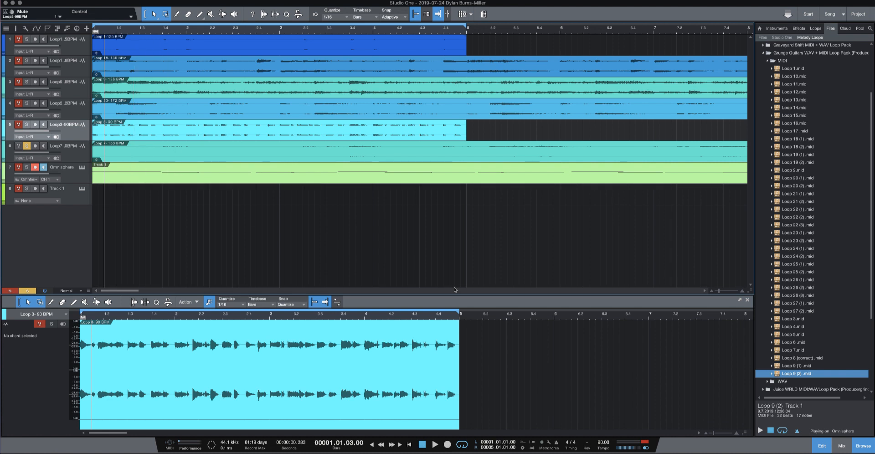
click(601, 443)
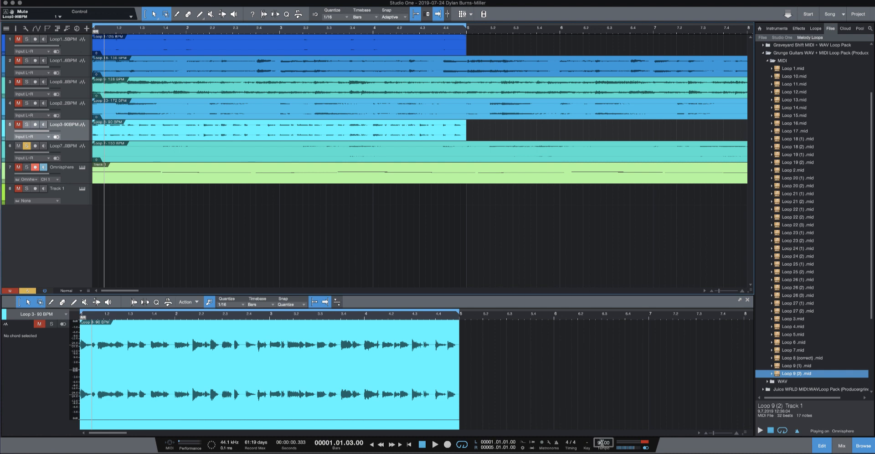
text(150)
key(Return)
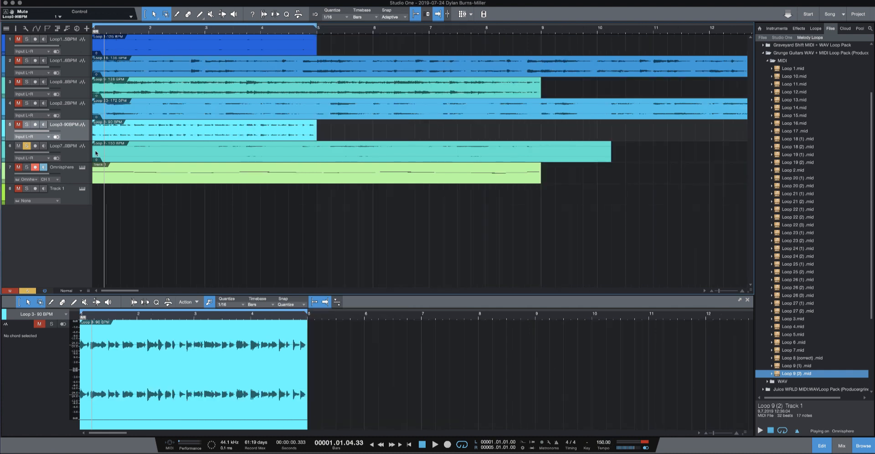
- Play the soloed Loop 7 track from near the start, turning looping off during playback, and stop
click(121, 149)
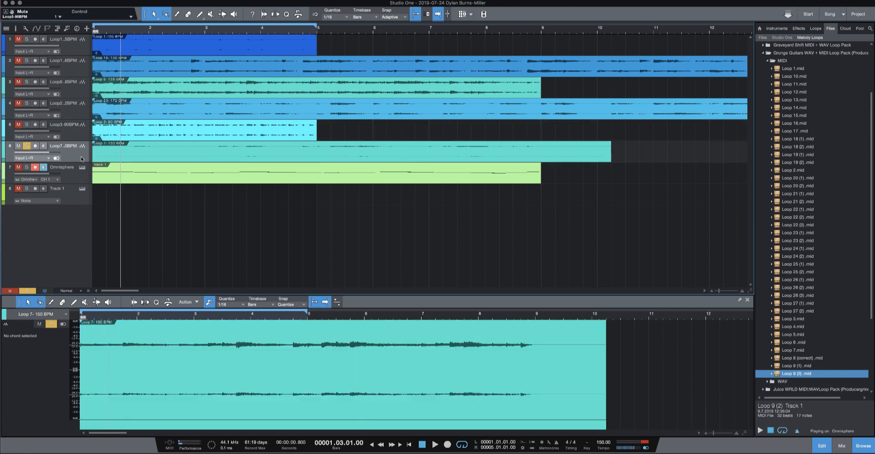
scroll(137, 29, down, 5)
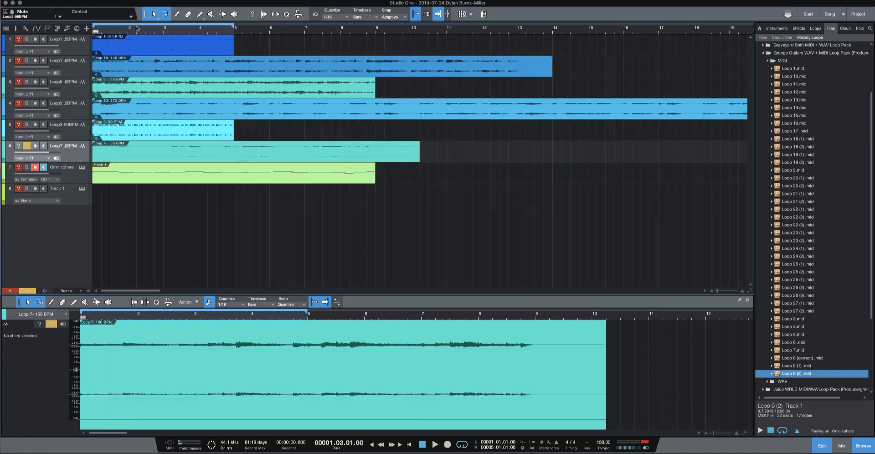
click(95, 30)
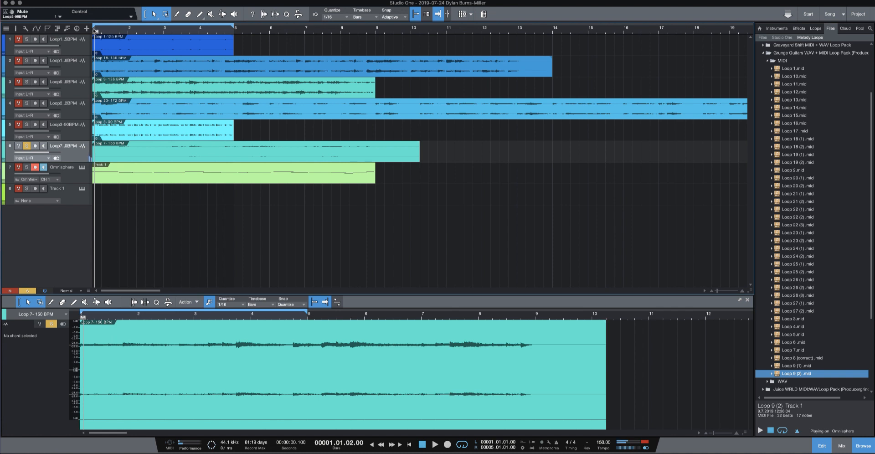
key(space)
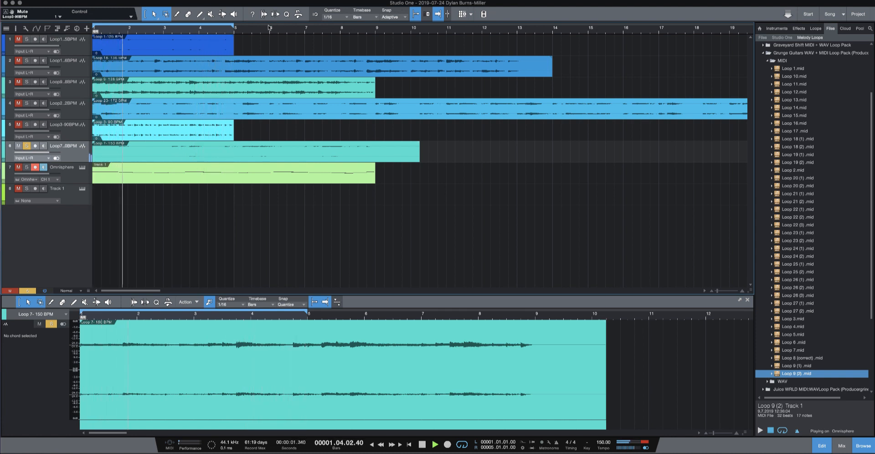
right_click(234, 27)
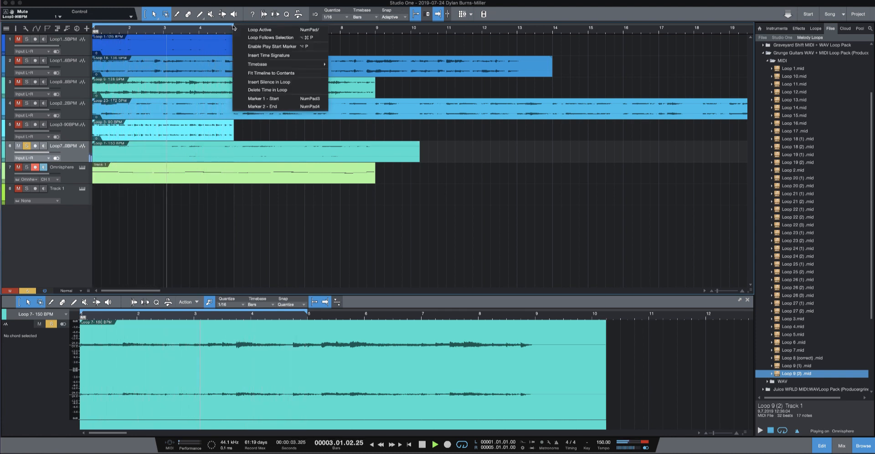
click(241, 29)
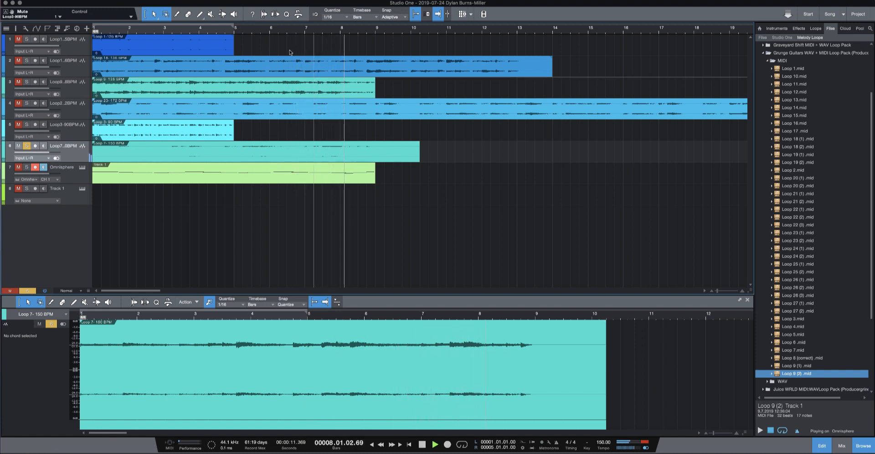
key(space)
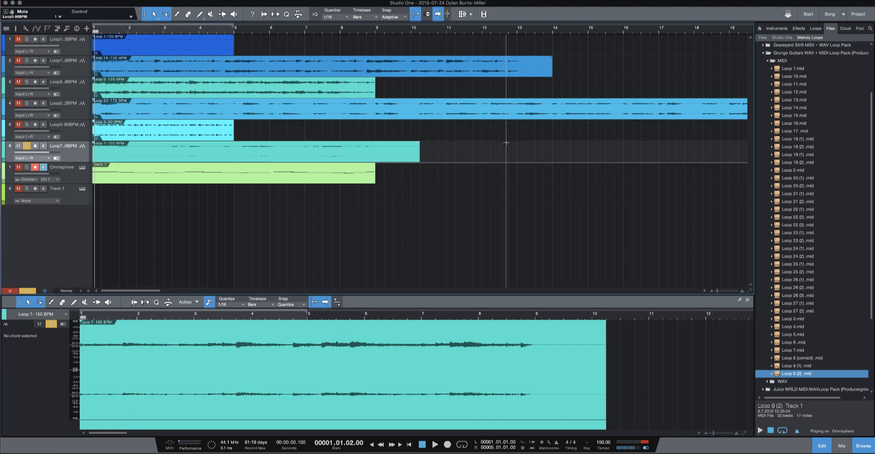
- Preview Loops 10, 11, 15 and 16 from the Grunge Guitars WAV folder, and collapse the folder
click(782, 62)
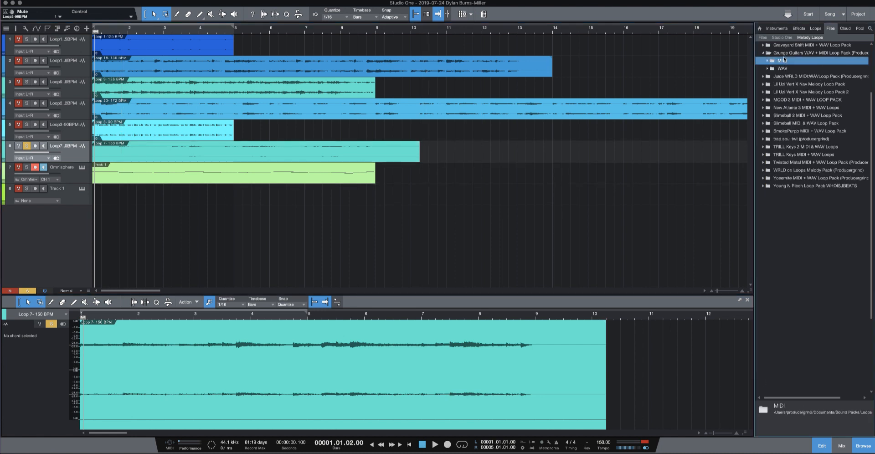
click(781, 69)
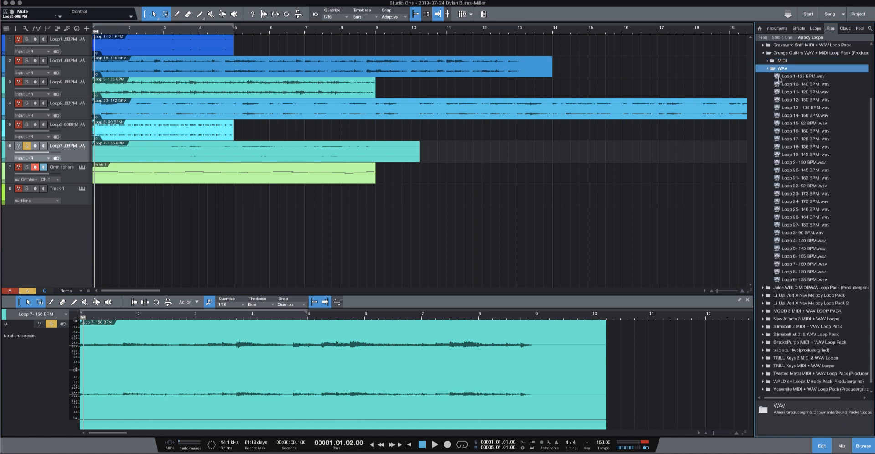
click(794, 86)
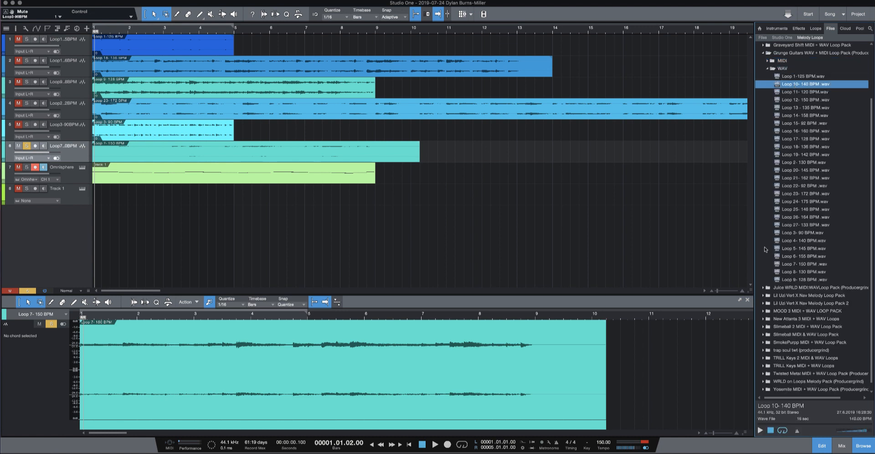
click(759, 430)
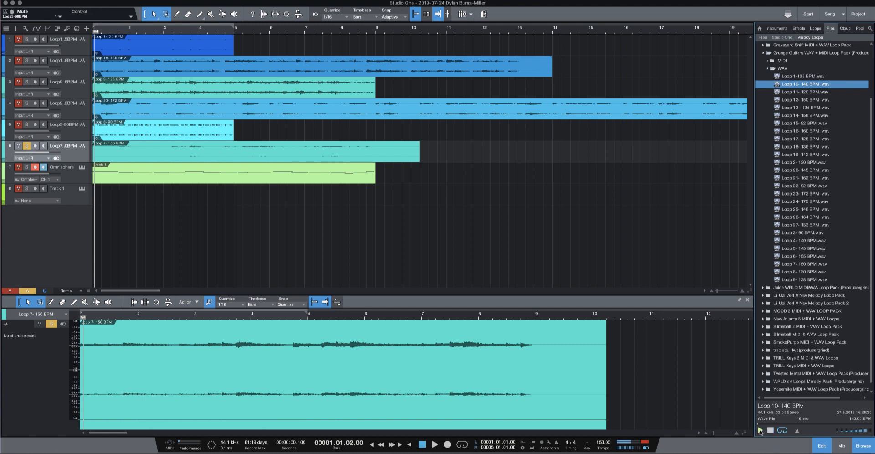
click(822, 93)
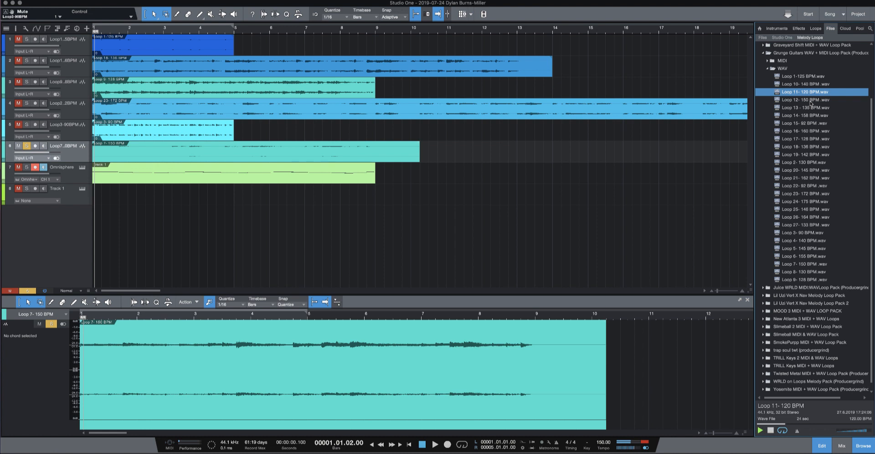
click(804, 125)
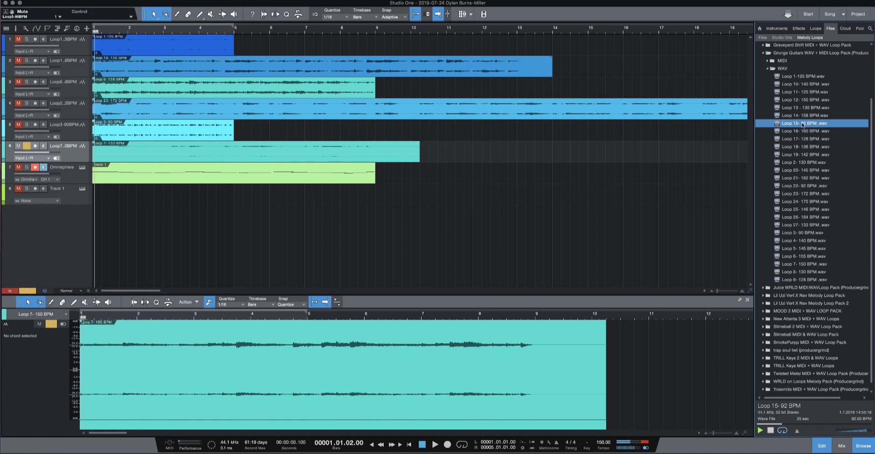
key(Down)
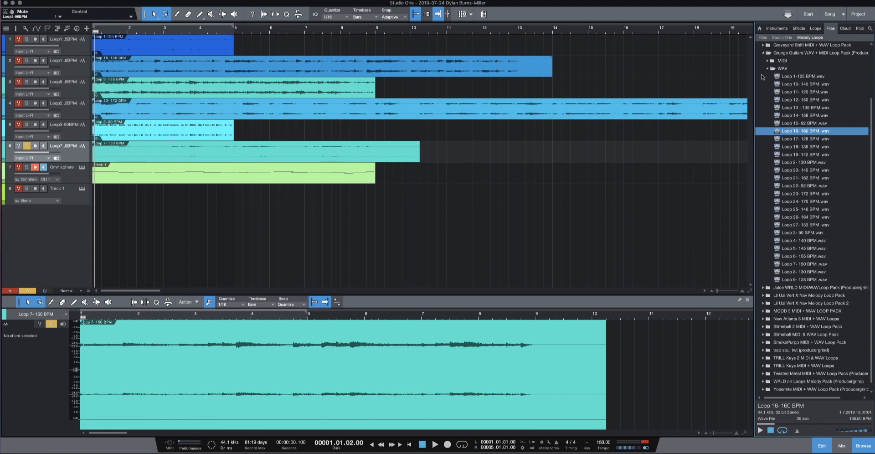
double_click(782, 68)
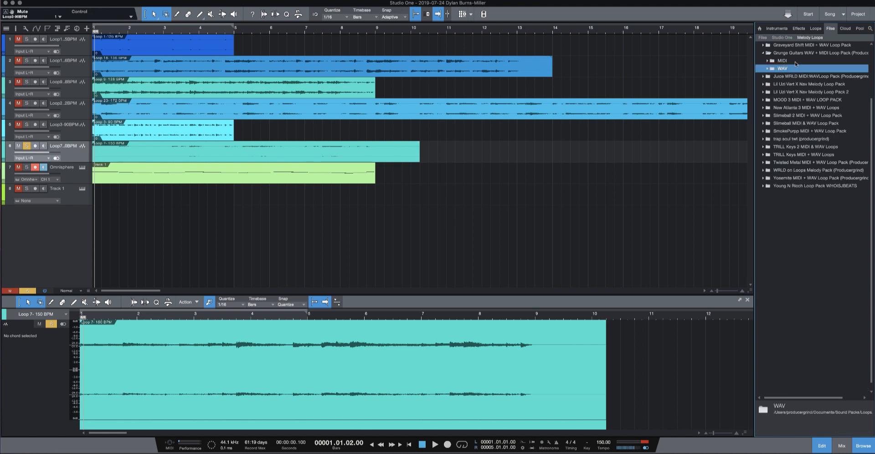